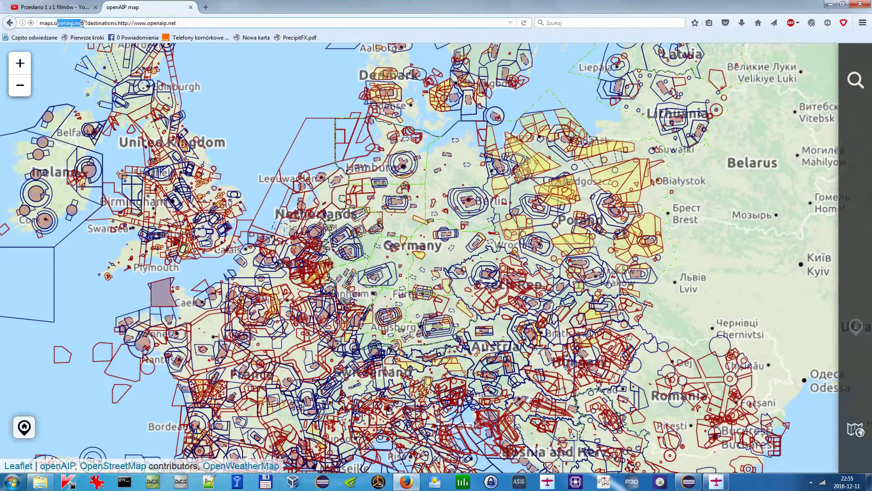
# - Pan the airspace map east to show Belarus and Ukraine, then go back to Airspace changes
pyautogui.moveTo(582, 142); pyautogui.dragTo(494, 163)
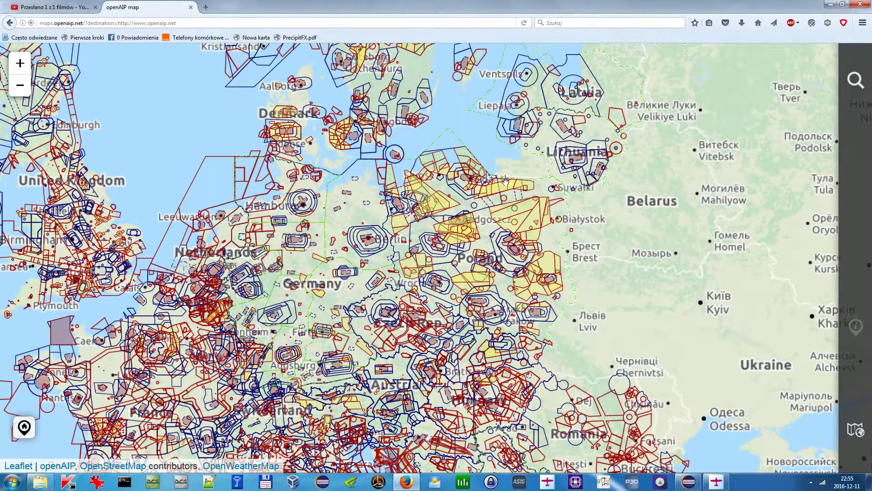
pyautogui.click(9, 24)
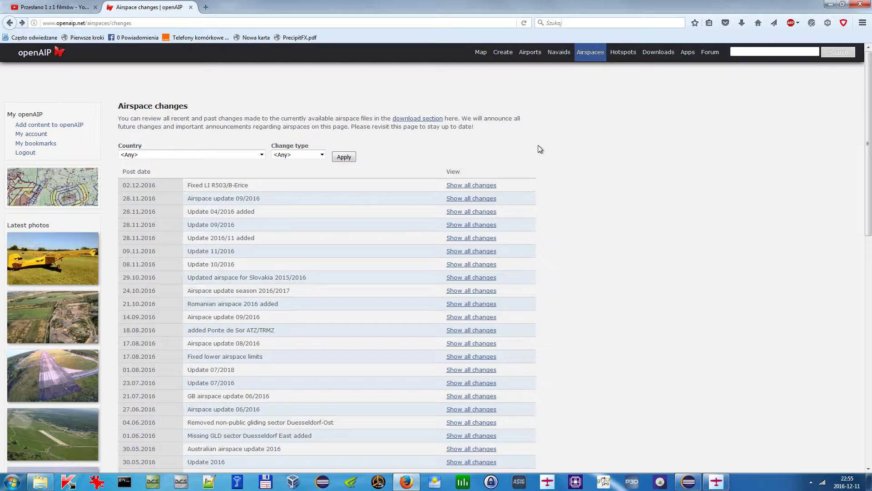
# - Scroll the airspace change table to its pagination and back, then go to the Navaid list
pyautogui.scroll(-8, 536, 200)
pyautogui.scroll(-3, 544, 201)
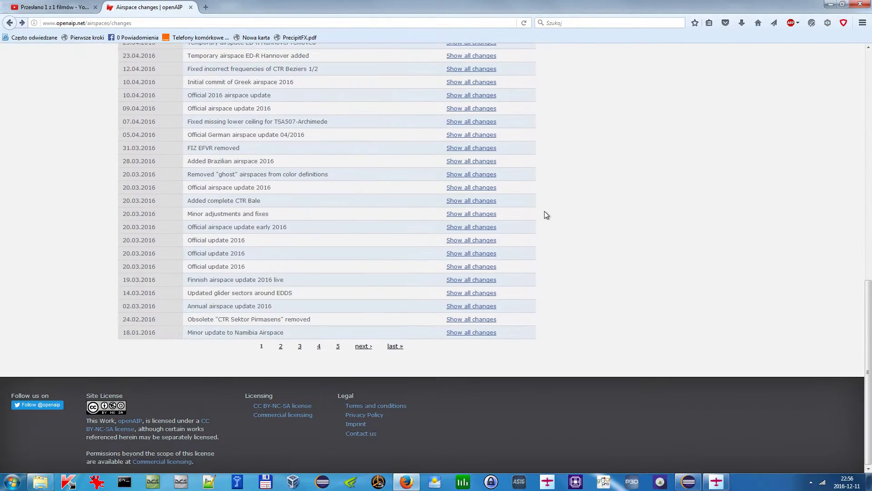
pyautogui.scroll(11, 547, 214)
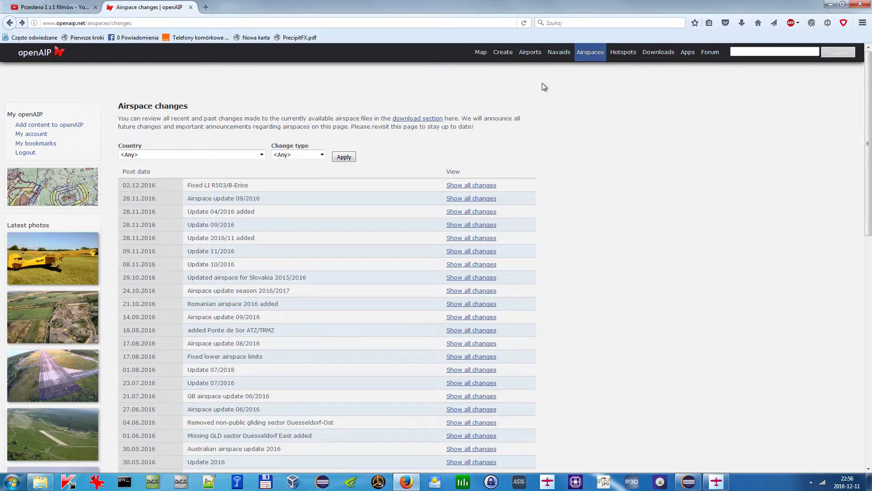
pyautogui.click(559, 58)
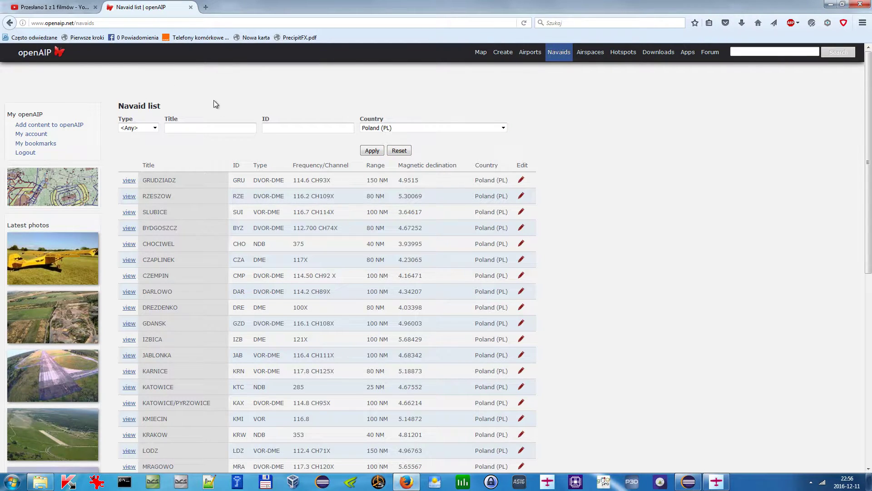
# - Scroll the navaid list and check that the Country filter stays on Poland (PL)
pyautogui.scroll(-10, 245, 182)
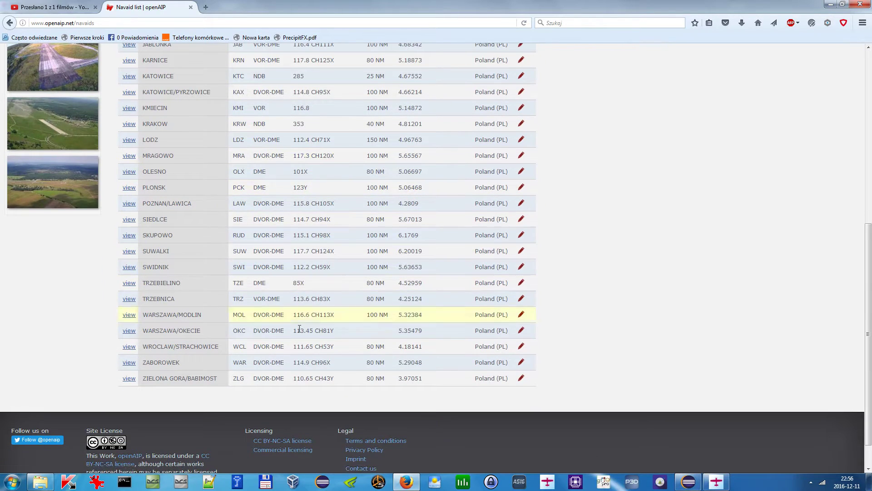
pyautogui.scroll(10, 302, 336)
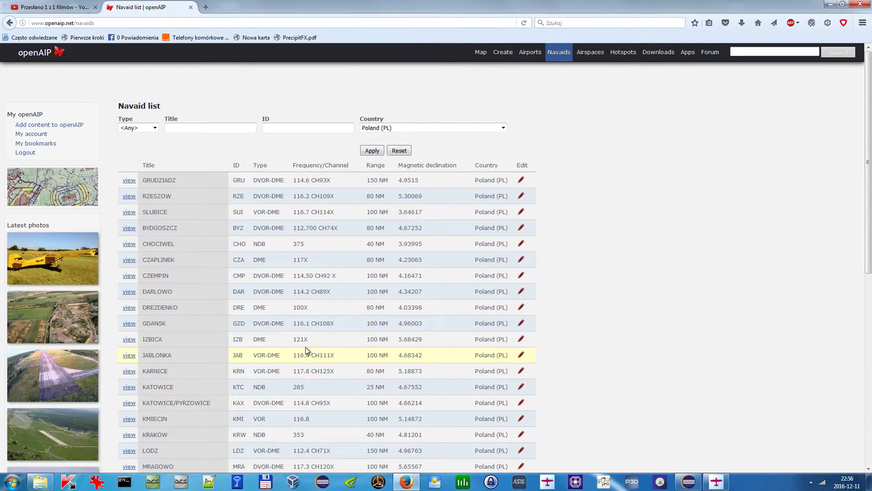
pyautogui.click(464, 128)
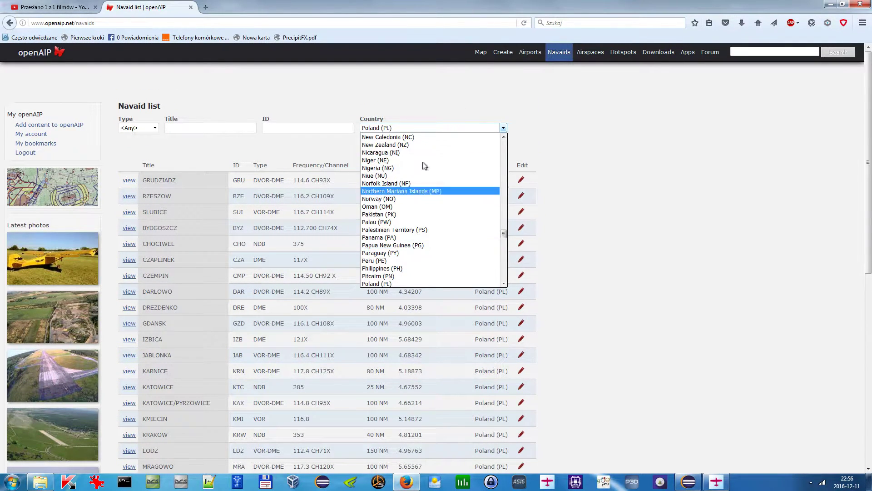
pyautogui.click(545, 231)
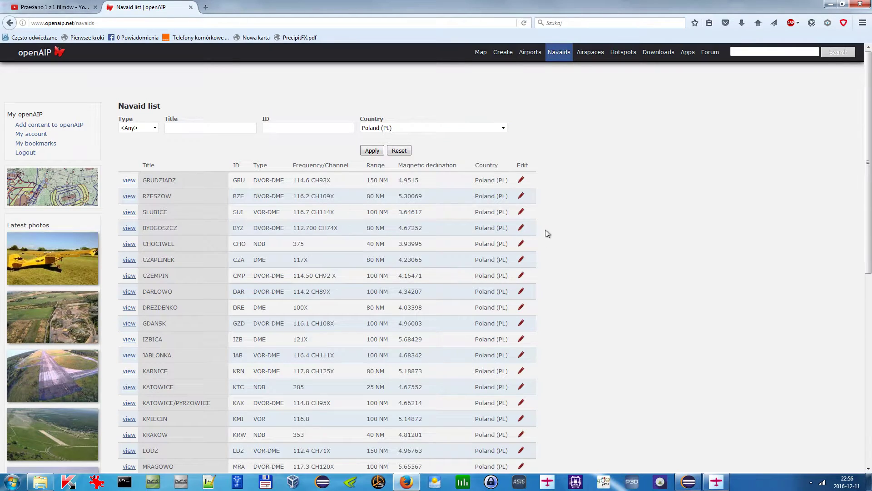
# - Highlight SLUBICE and its CH114X channel, then open SLUBICE's edit form
pyautogui.doubleClick(152, 212)
pyautogui.click(309, 215)
pyautogui.moveTo(309, 214); pyautogui.dragTo(344, 214)
pyautogui.click(355, 214)
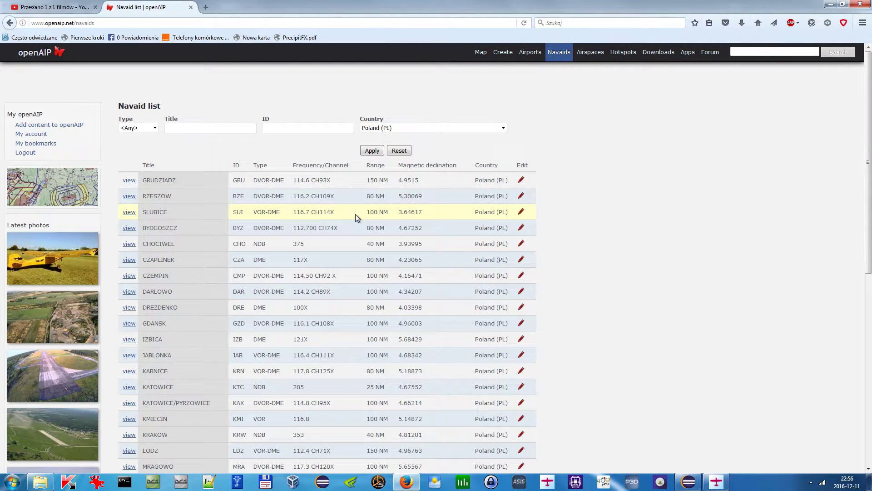
pyautogui.click(521, 213)
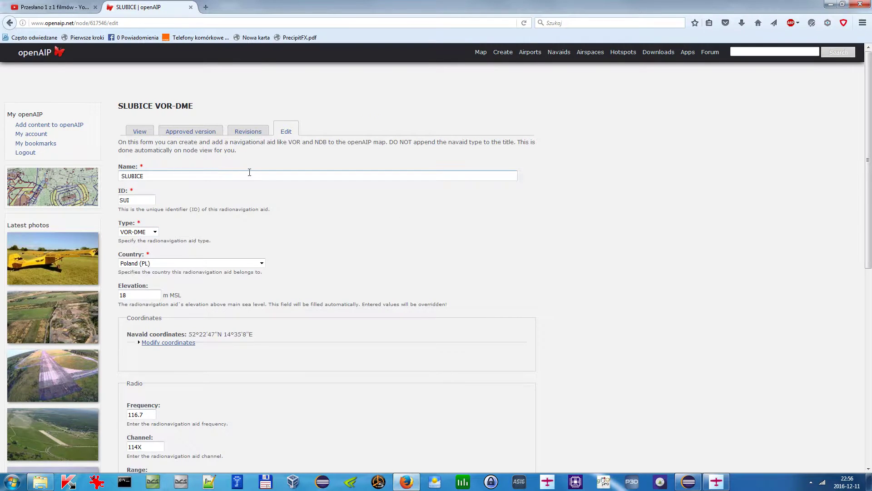
# - Review the SLUBICE VOR-DME form, save it unchanged, and return to the Poland navaid list
pyautogui.scroll(-3, 253, 227)
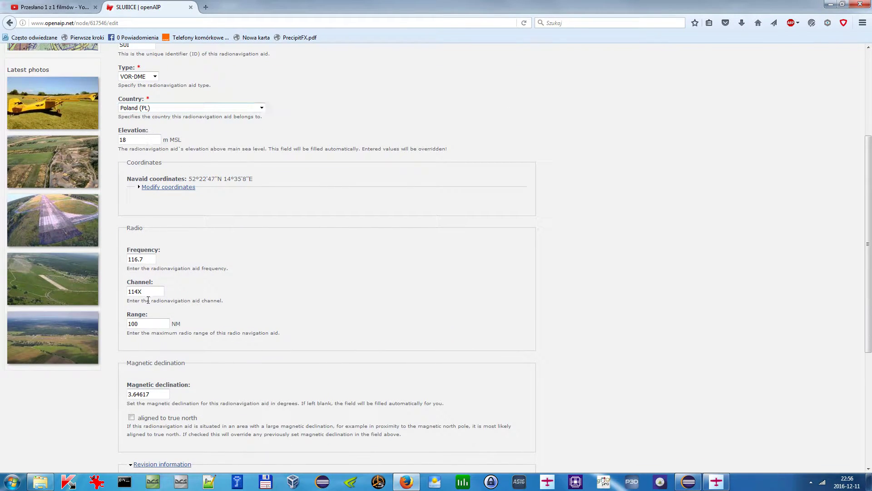
pyautogui.scroll(-2, 161, 371)
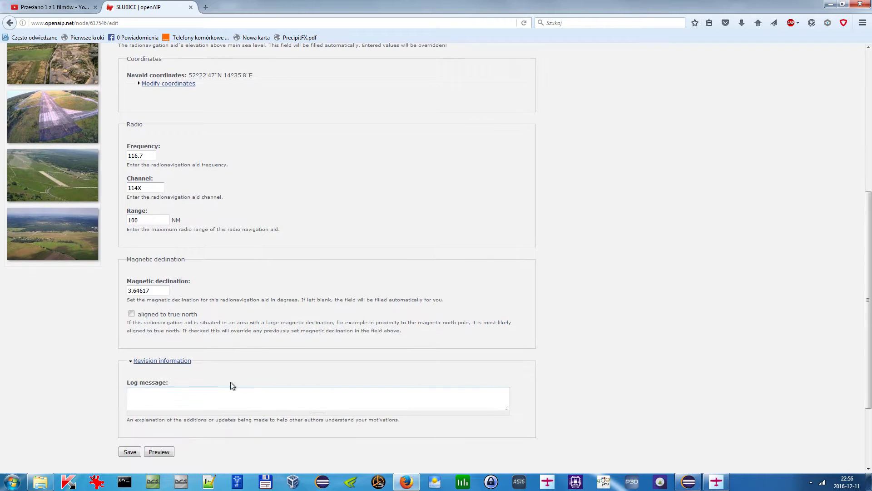
pyautogui.scroll(5, 242, 272)
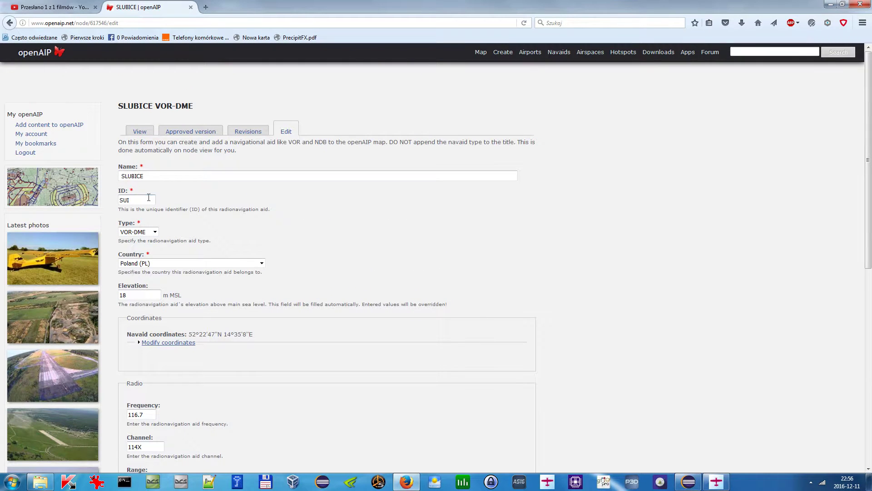
pyautogui.scroll(-4, 178, 261)
pyautogui.scroll(-3, 190, 351)
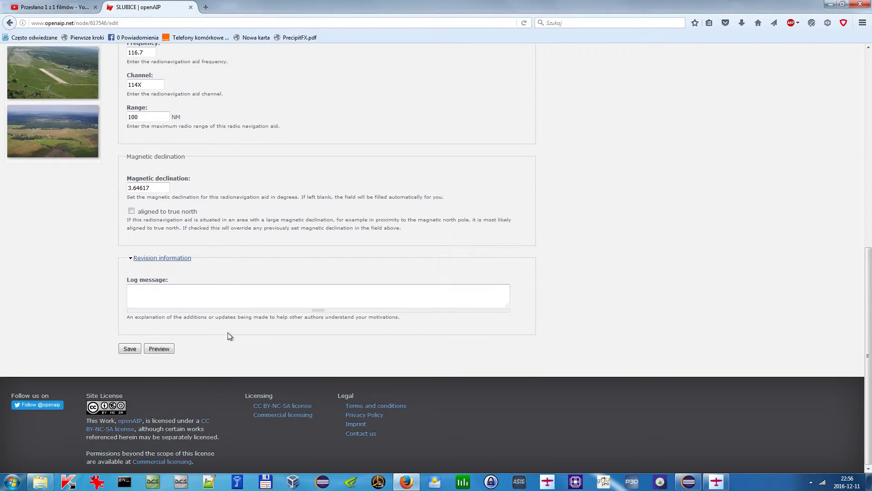
pyautogui.click(130, 347)
pyautogui.scroll(7, 276, 179)
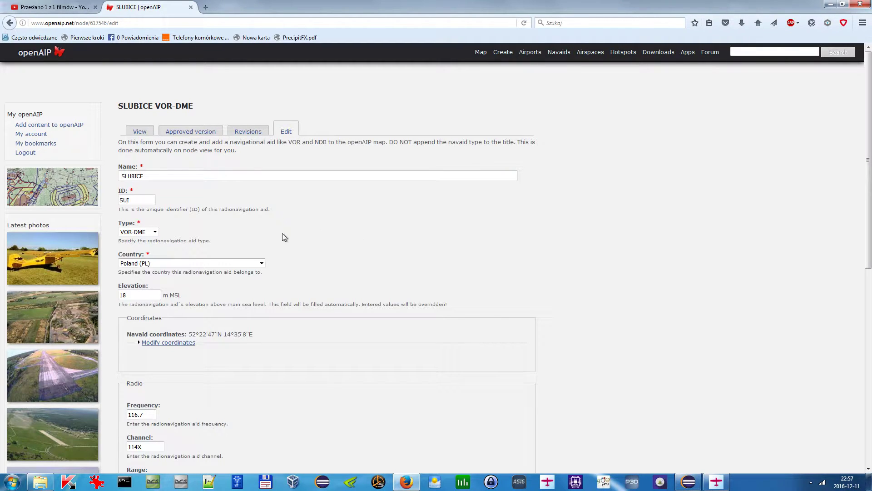
pyautogui.click(4, 22)
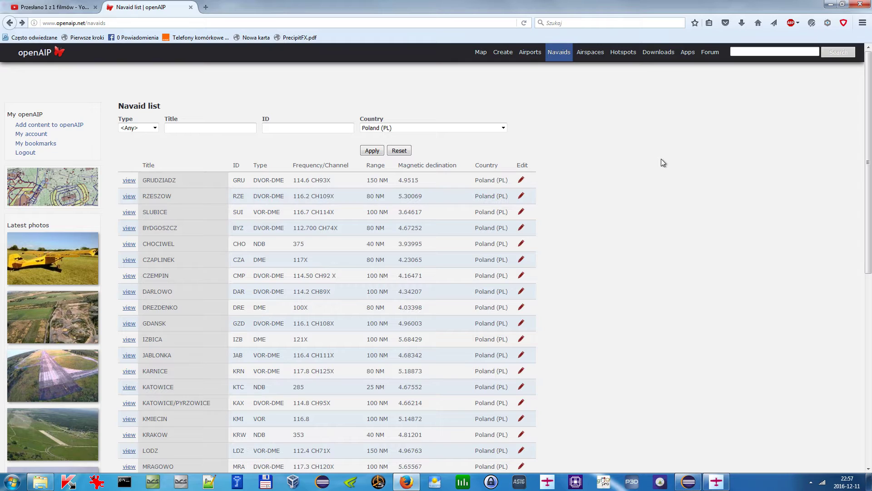
# - Scroll the Downloads page to Poland's Navaid and Hotspot Files, then bring VfrFlight to the front
pyautogui.click(660, 52)
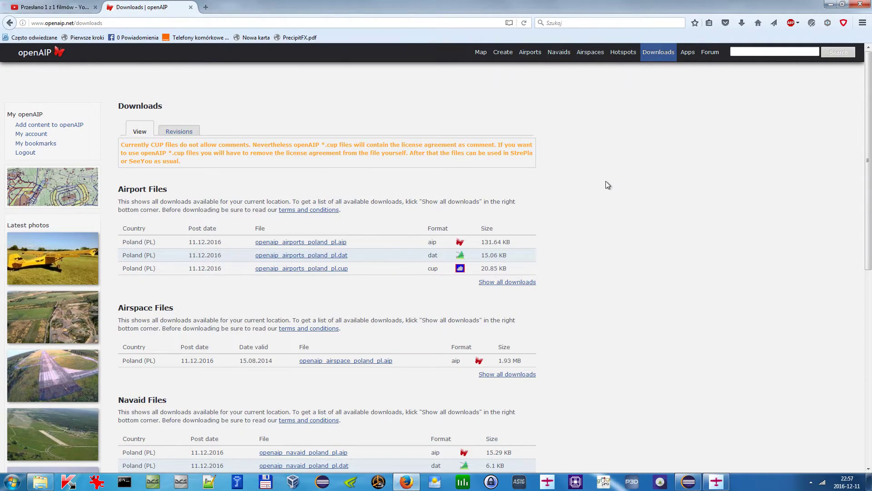
pyautogui.scroll(-2, 593, 157)
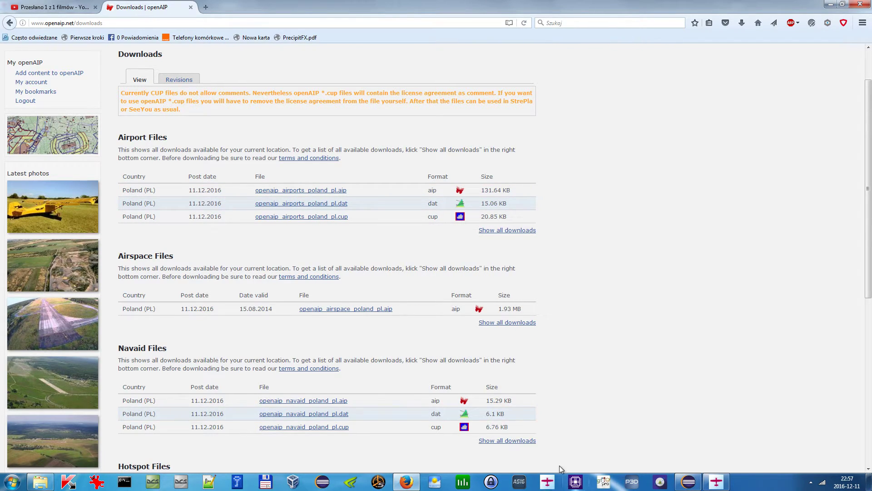
pyautogui.scroll(-4, 279, 352)
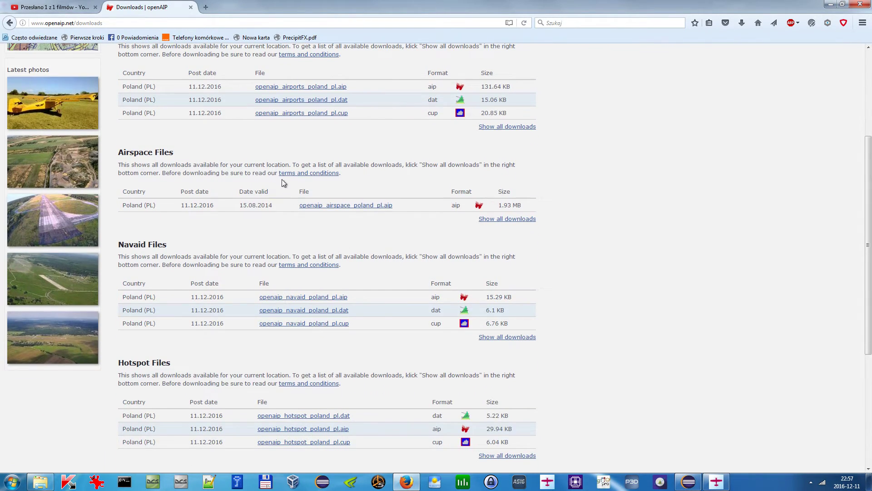
pyautogui.click(717, 481)
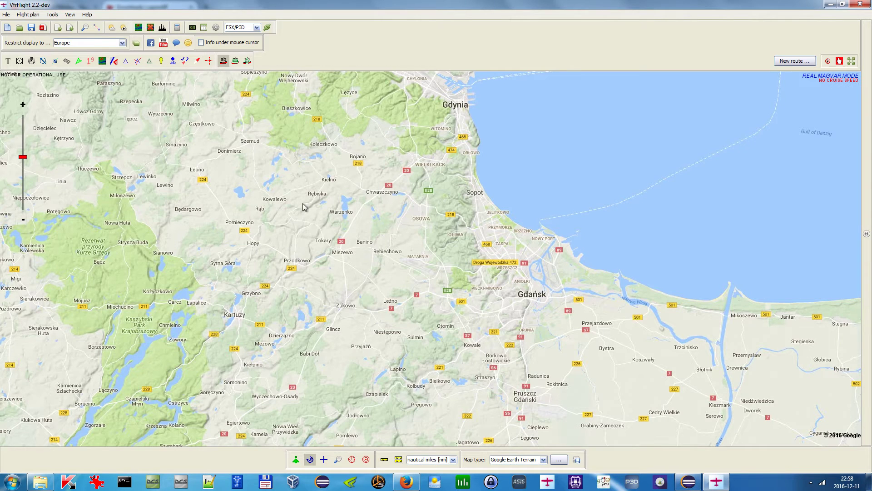
pyautogui.moveTo(317, 209); pyautogui.dragTo(320, 220)
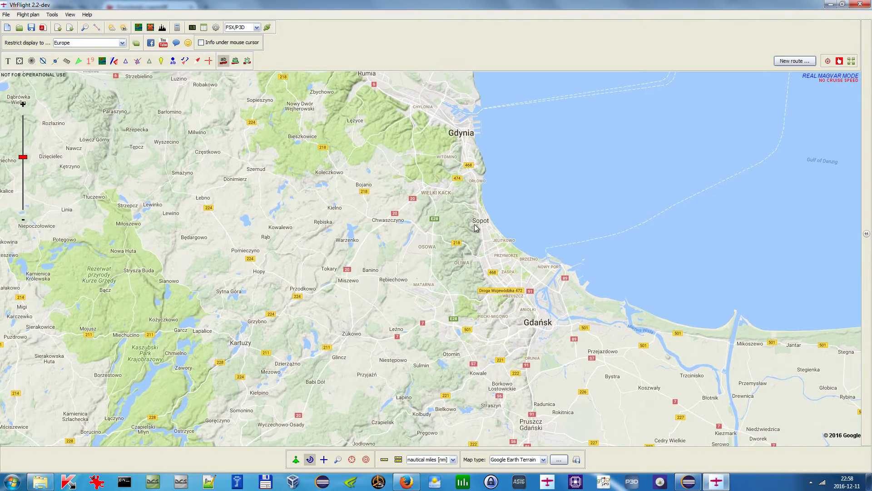
pyautogui.click(52, 14)
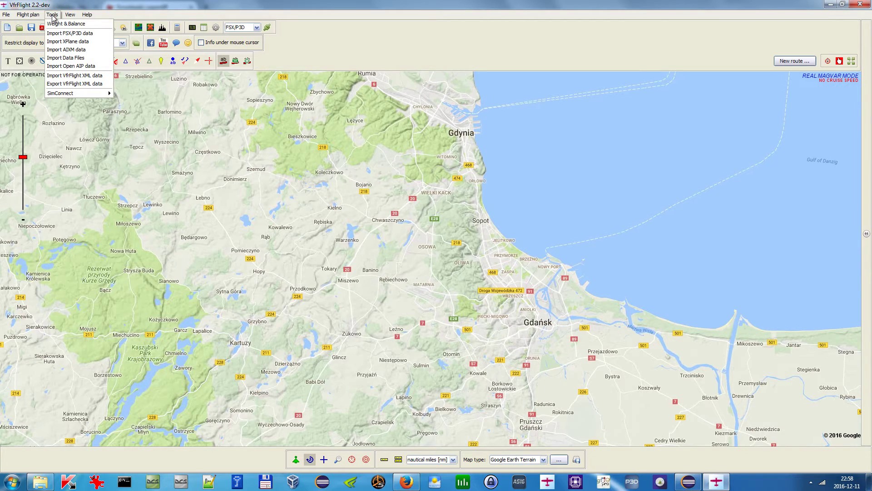
pyautogui.click(66, 66)
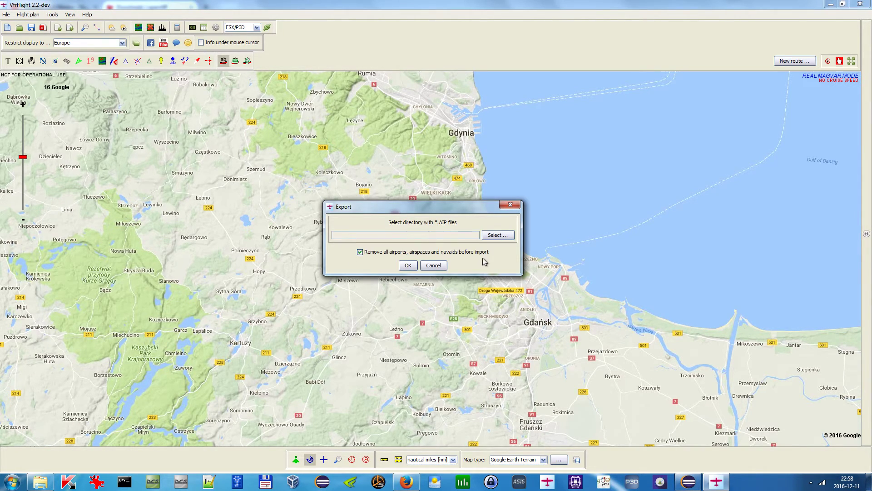
pyautogui.click(516, 205)
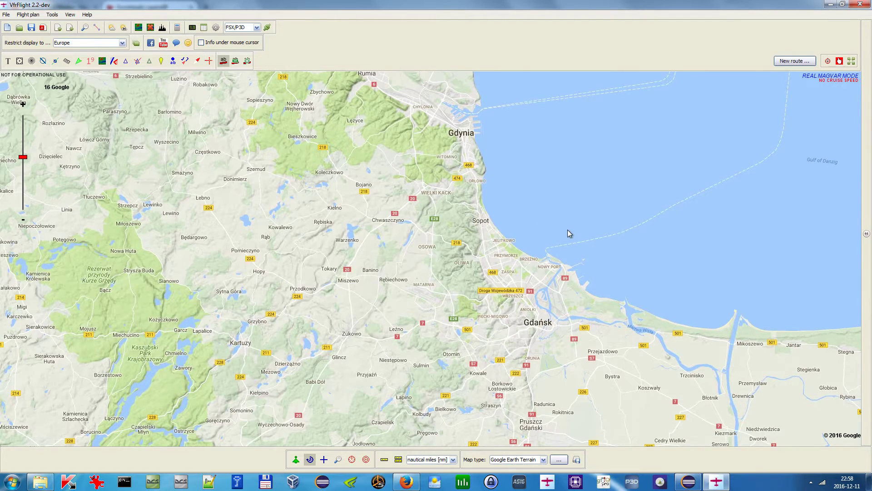
pyautogui.moveTo(571, 234); pyautogui.dragTo(534, 221)
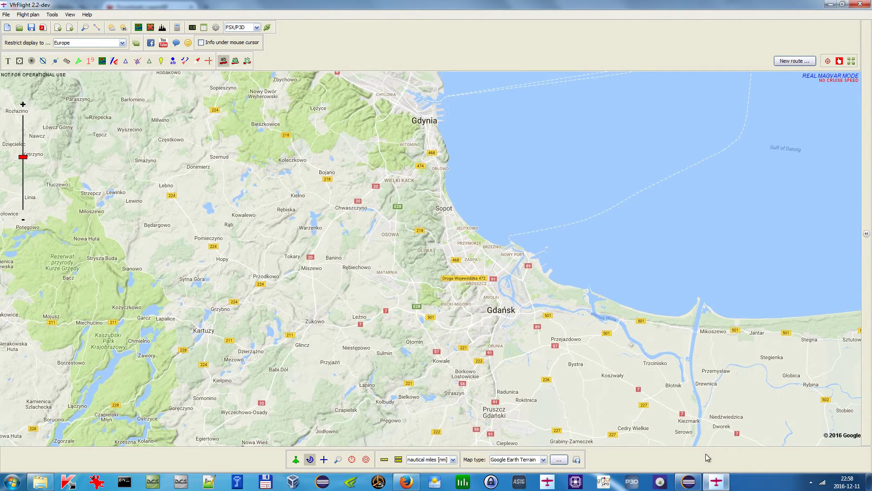
pyautogui.click(406, 481)
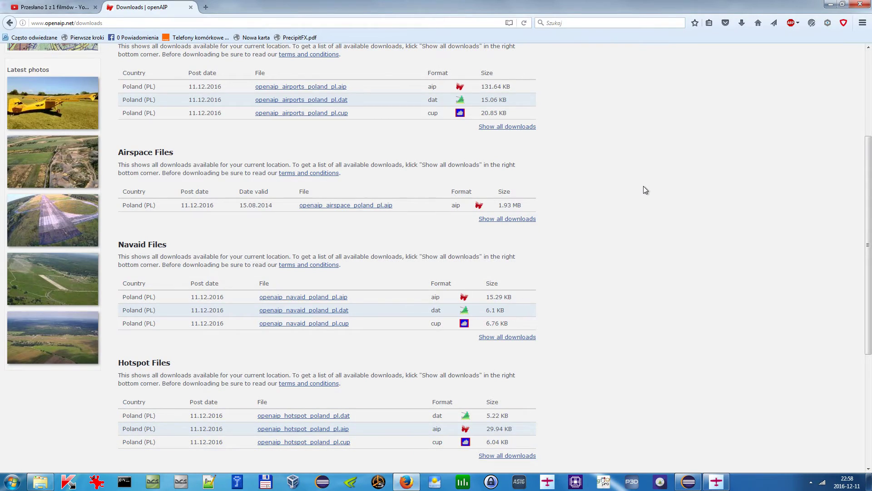
# - Back in Firefox, scroll the page and open the Airspace changes page from the nav bar
pyautogui.scroll(5, 640, 190)
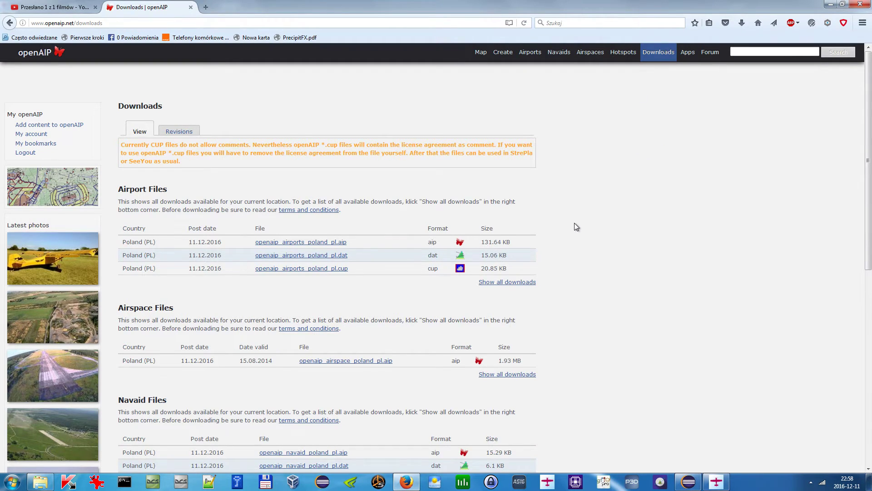
pyautogui.scroll(-4, 574, 223)
pyautogui.scroll(4, 574, 223)
pyautogui.click(591, 58)
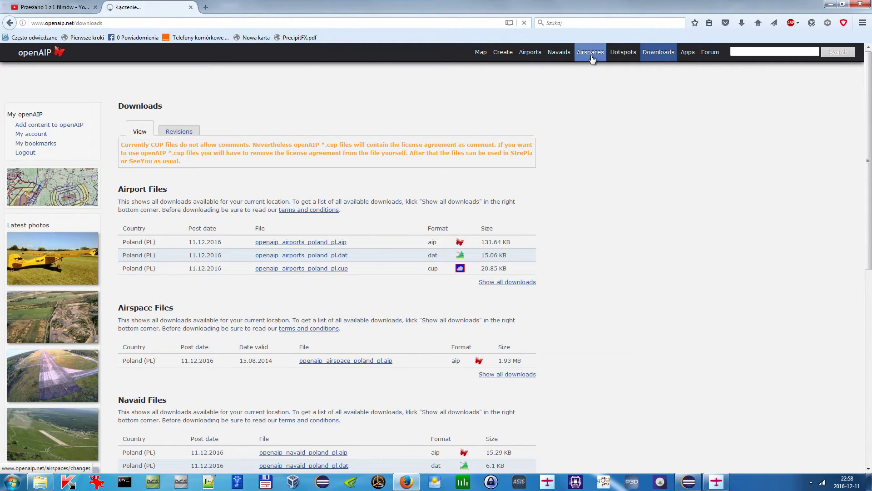
# - Scroll through the dated airspace updates, then open the Polish airport list
pyautogui.scroll(-3, 552, 181)
pyautogui.scroll(3, 545, 181)
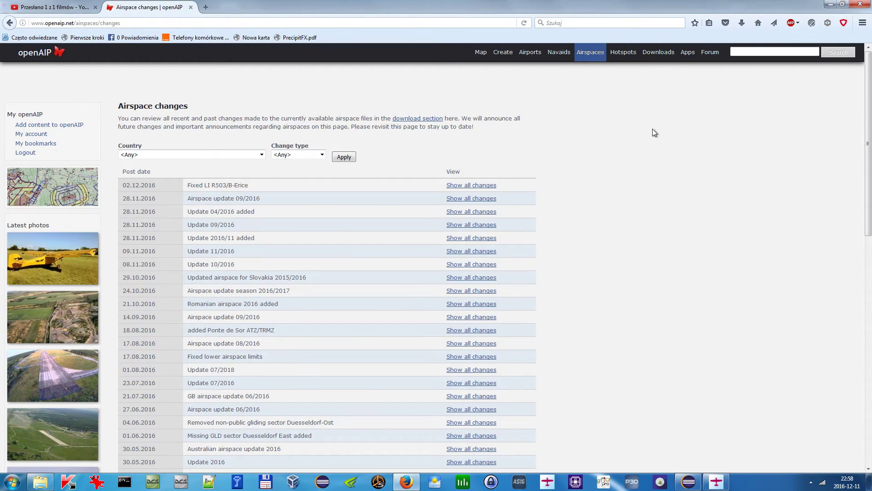
pyautogui.scroll(-15, 594, 146)
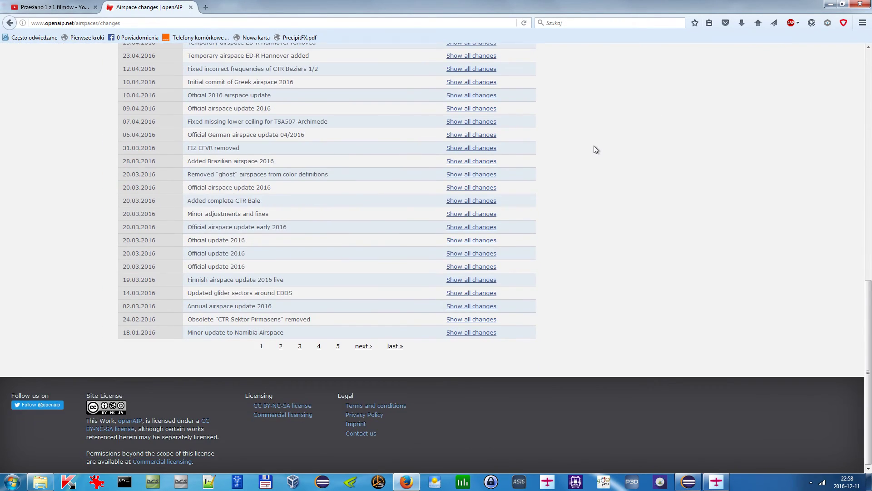
pyautogui.scroll(10, 594, 145)
pyautogui.scroll(5, 593, 149)
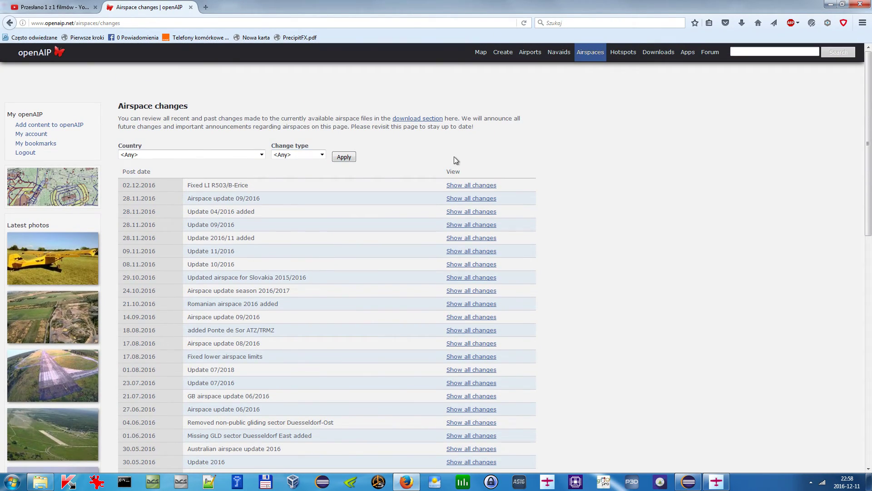
pyautogui.click(529, 62)
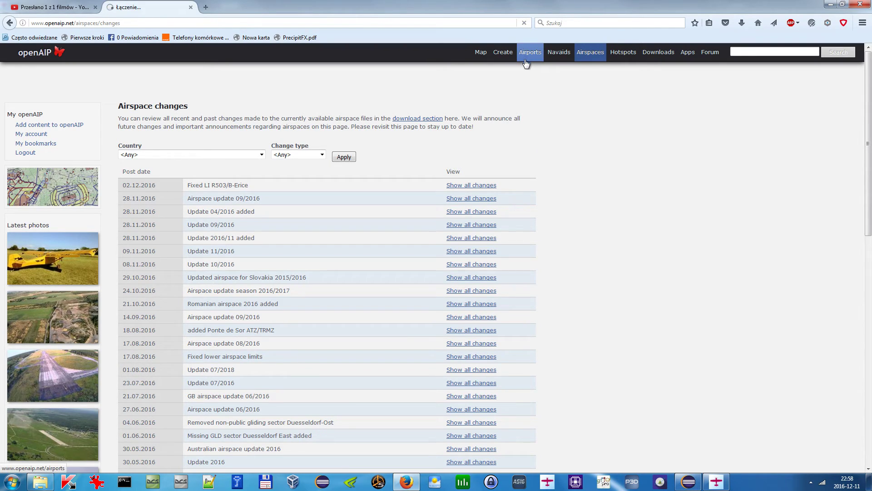